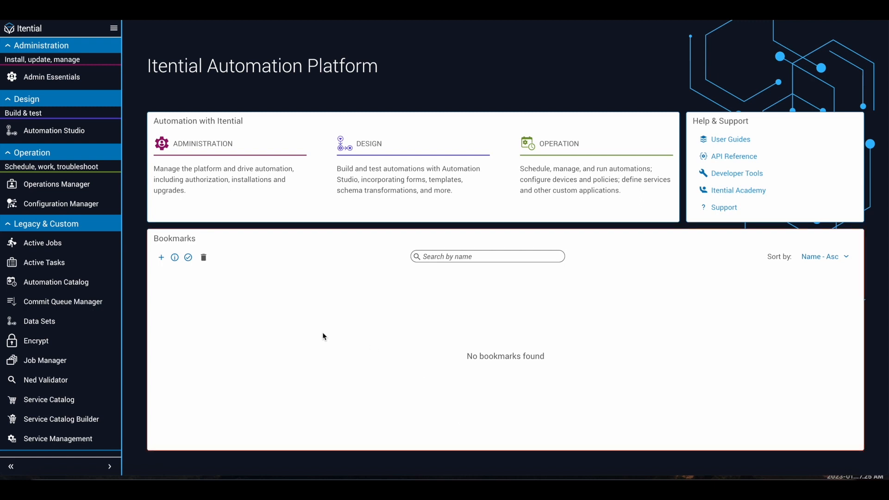
Step: Create a new Command Template in Automation Studio named "Device Pre/Post Check"
{"action": "left_click", "coordinate": [52, 132]}
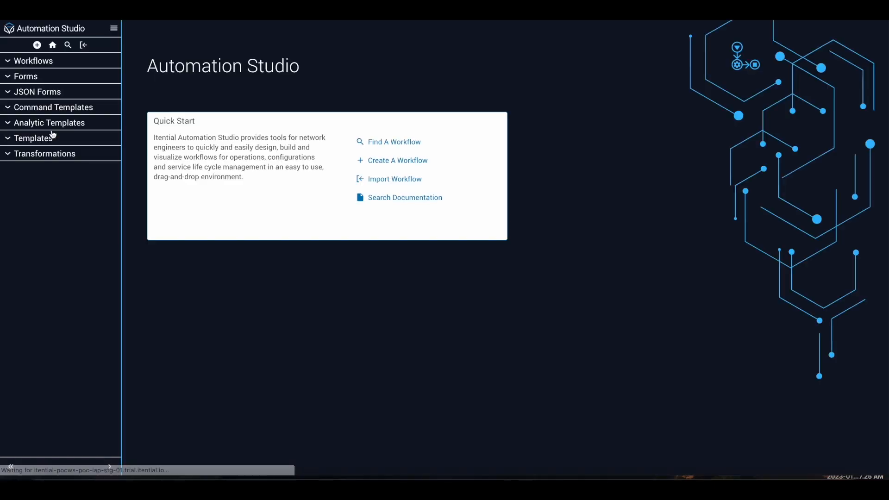
{"action": "left_click", "coordinate": [37, 45]}
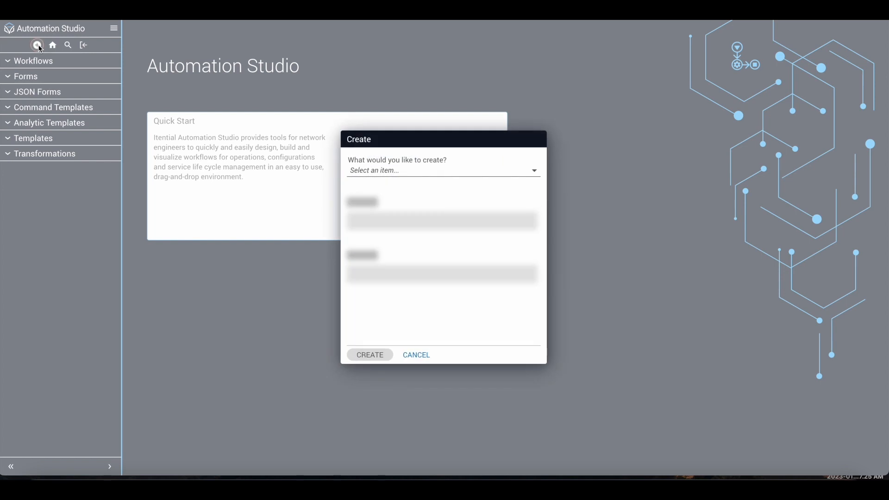
{"action": "left_click", "coordinate": [386, 173]}
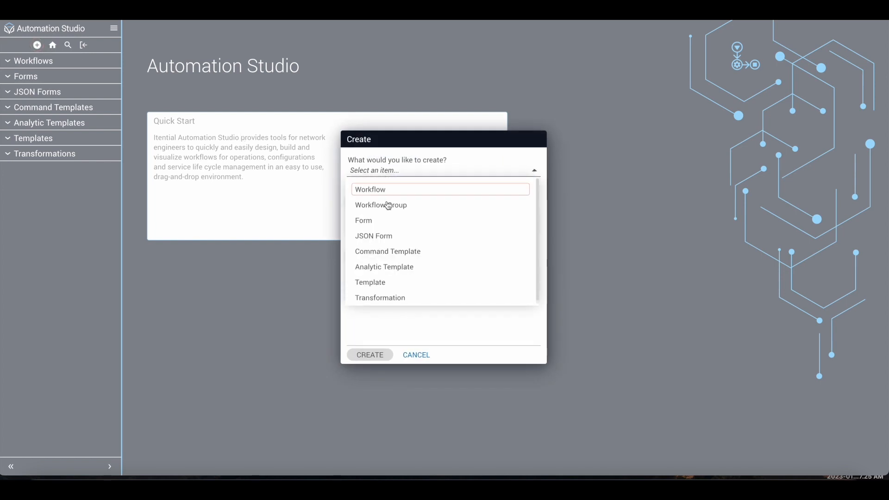
{"action": "left_click", "coordinate": [387, 254]}
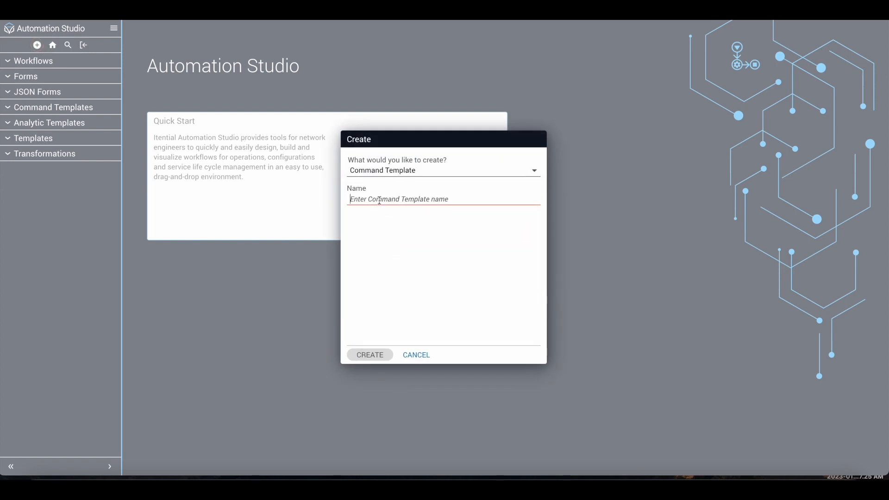
{"action": "type", "text": "Dev"}
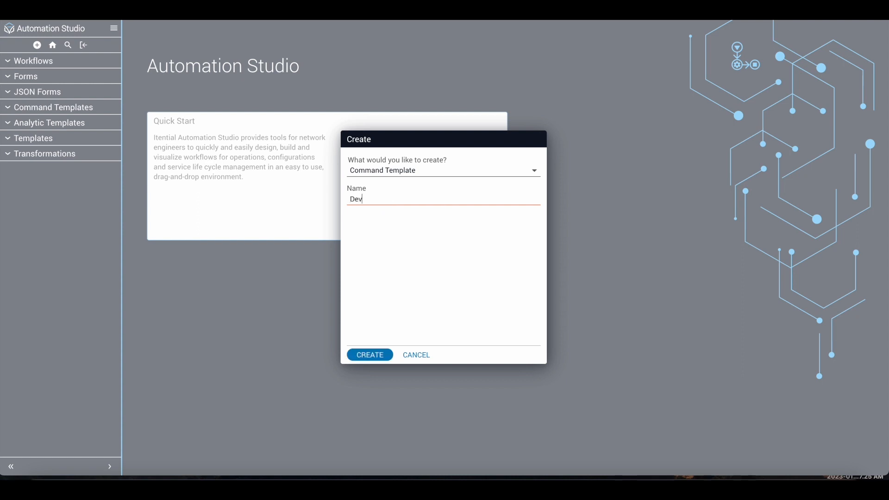
{"action": "type", "text": "ice Pre/Post Che"}
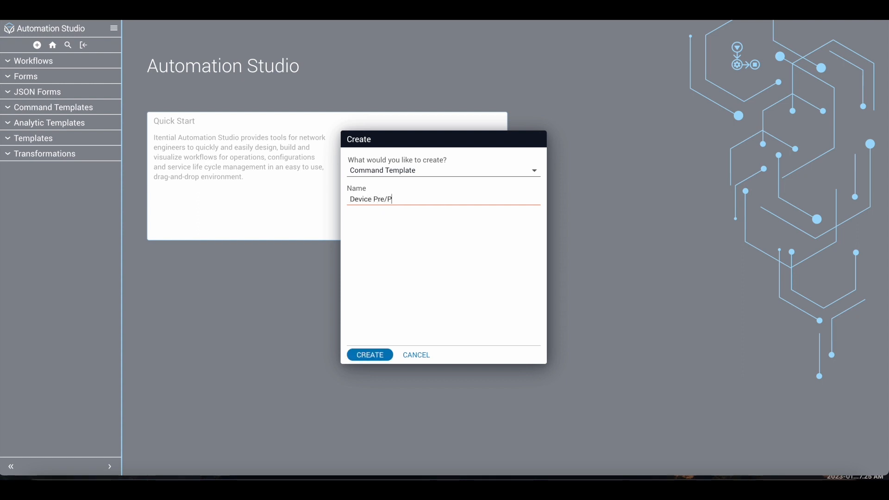
{"action": "type", "text": "ck"}
{"action": "left_click", "coordinate": [377, 356]}
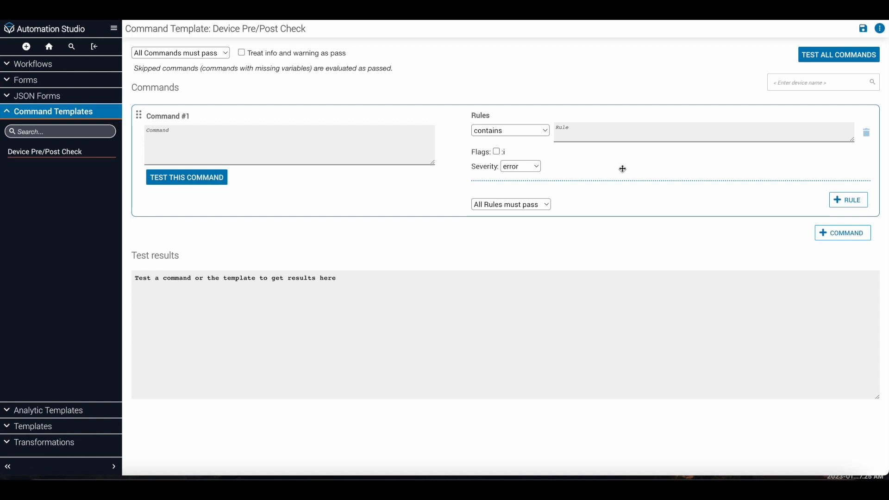
Step: Add two more command blocks, entering "show version" for Command #1 and "show logging" for Command #2
{"action": "left_click", "coordinate": [839, 237]}
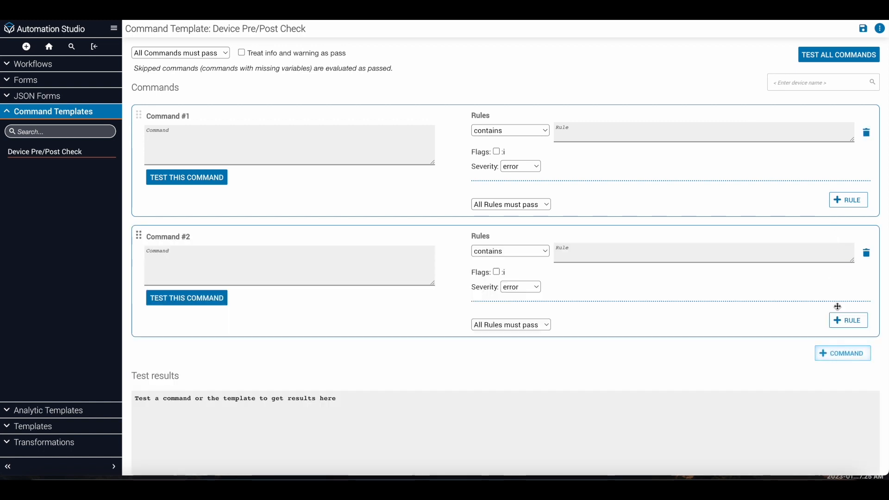
{"action": "left_click", "coordinate": [850, 357]}
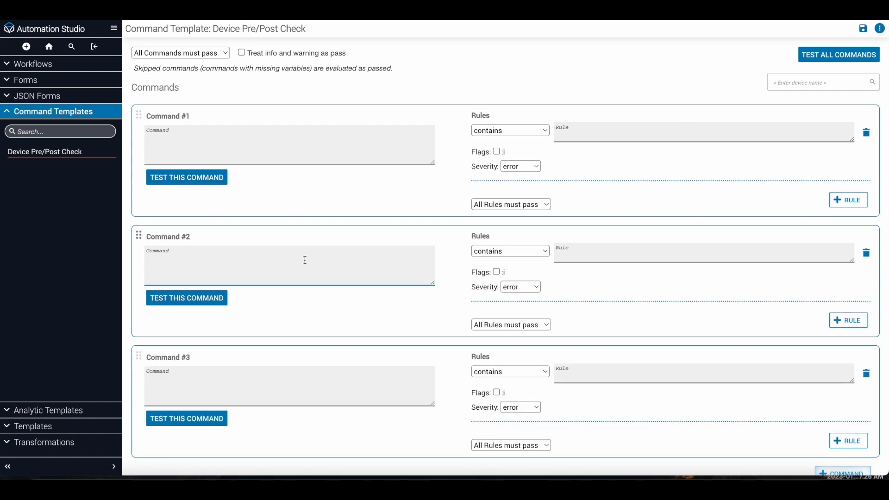
{"action": "left_click", "coordinate": [187, 144]}
{"action": "type", "text": "show version"}
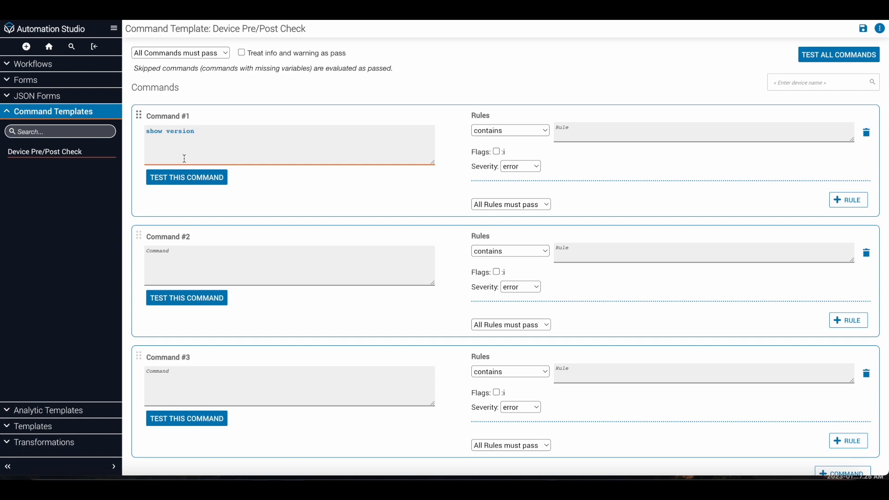
{"action": "left_click", "coordinate": [190, 254]}
{"action": "type", "text": "show logging"}
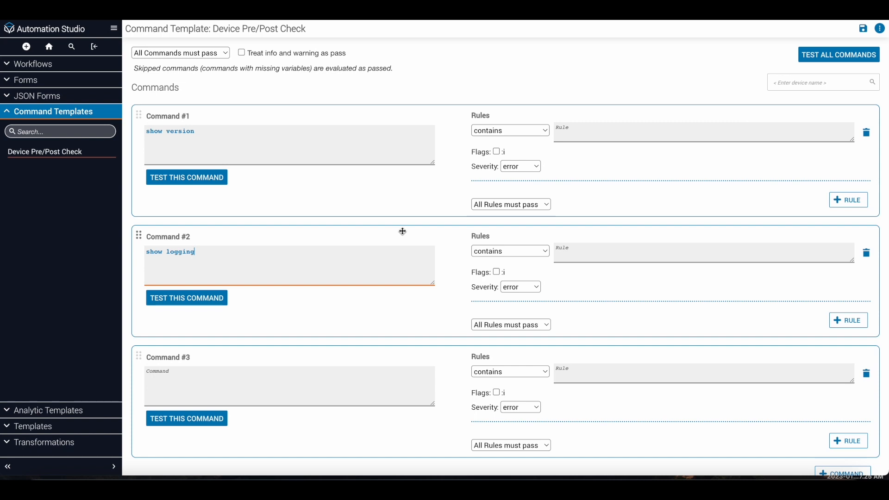
Step: Set the Command #2 rule to !contains "Fatal" with the :i flag enabled
{"action": "left_click", "coordinate": [514, 251]}
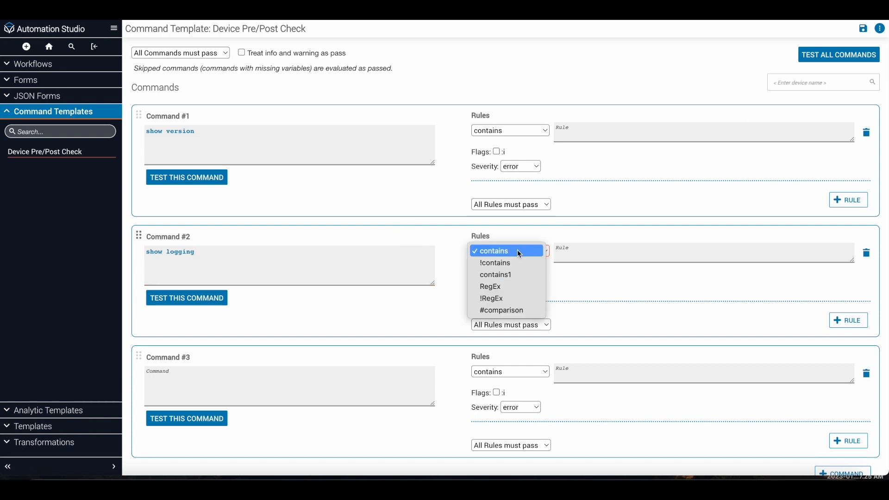
{"action": "left_click", "coordinate": [519, 263]}
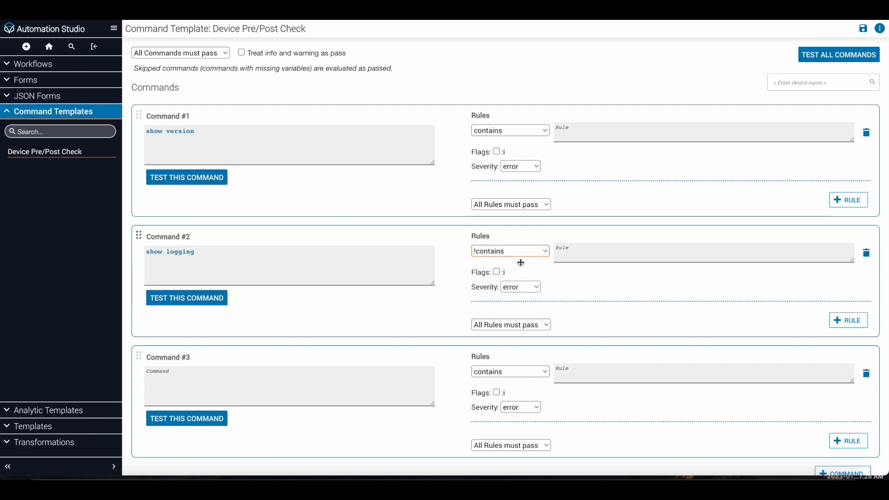
{"action": "left_click", "coordinate": [579, 256]}
{"action": "type", "text": "Fatal"}
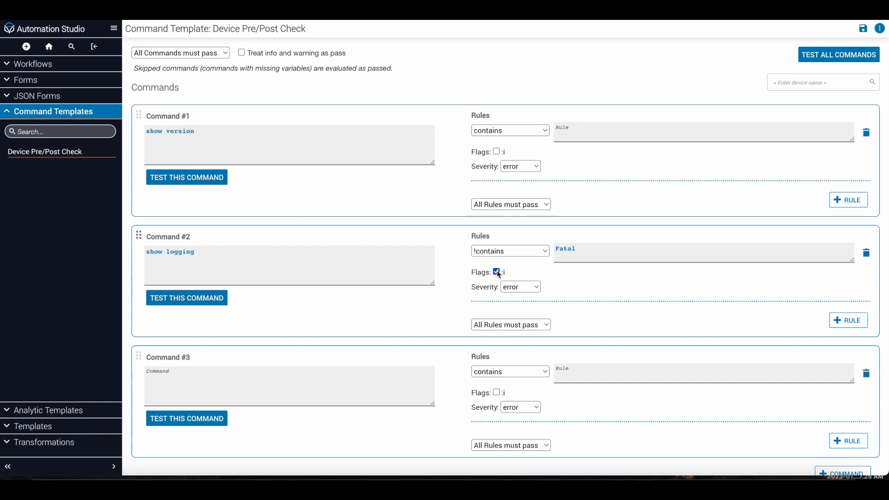
Step: Enter "show ip interface brief" as the command for Command #3
{"action": "scroll", "coordinate": [498, 273], "scroll_direction": "down", "scroll_amount": 2}
{"action": "left_click", "coordinate": [248, 290]}
{"action": "type", "text": "show ip interface brief"}
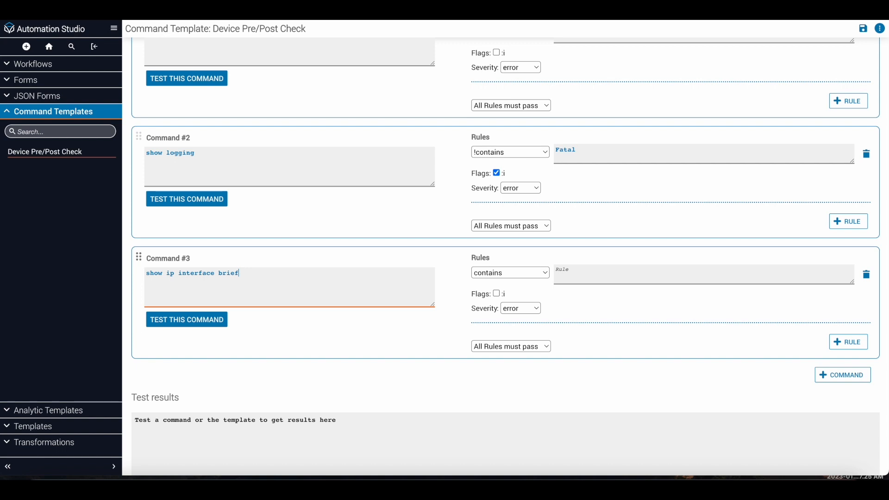
Step: Choose IOS as the test device and test all commands in the template
{"action": "scroll", "coordinate": [409, 264], "scroll_direction": "up", "scroll_amount": 2}
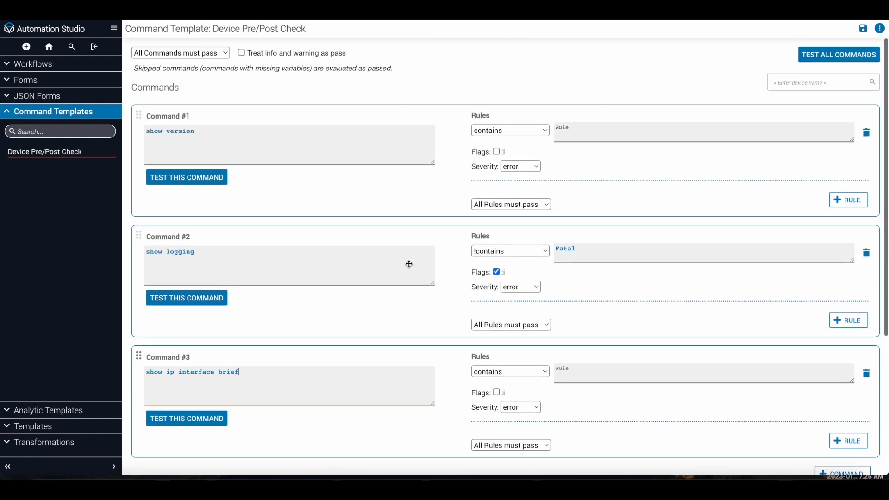
{"action": "left_click", "coordinate": [783, 84]}
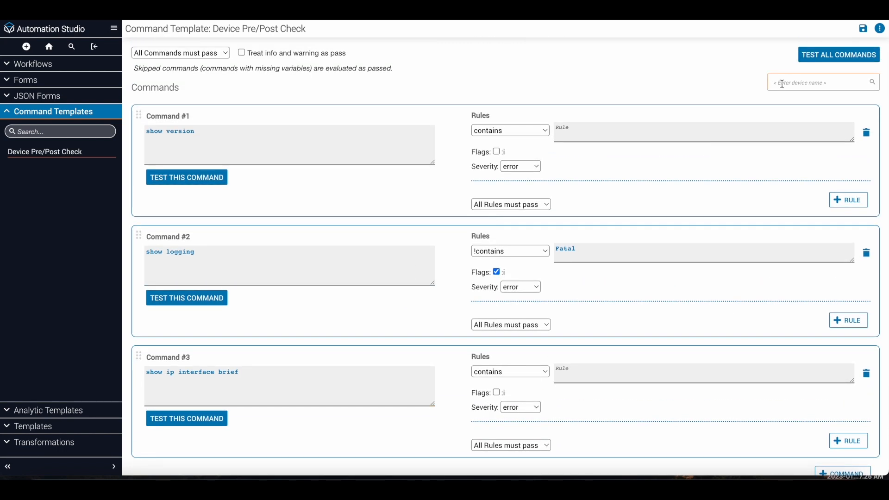
{"action": "type", "text": "ios"}
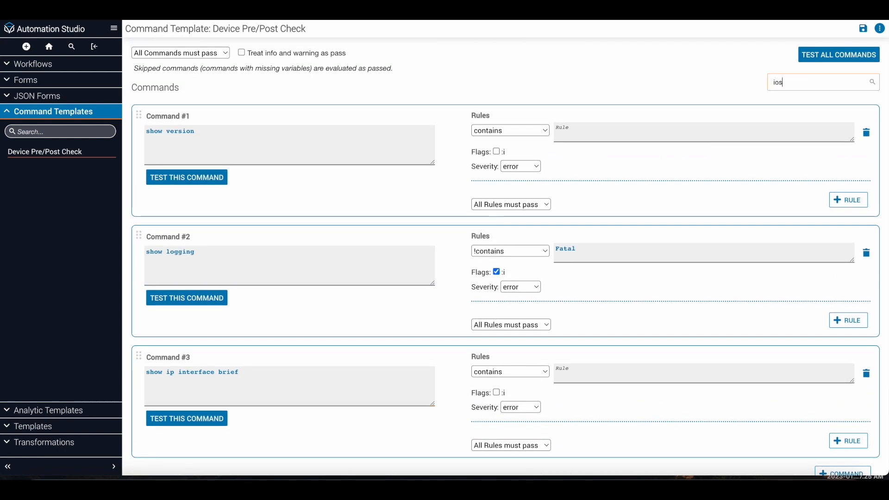
{"action": "left_click", "coordinate": [874, 84]}
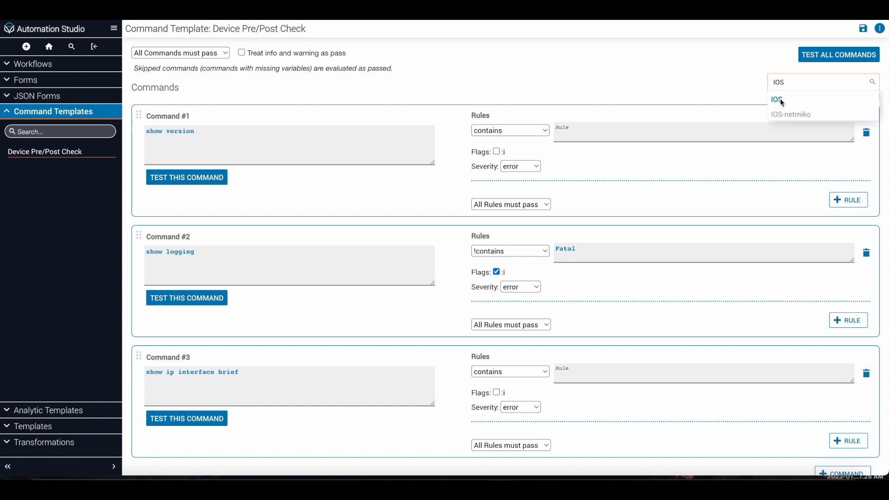
{"action": "left_click", "coordinate": [778, 100]}
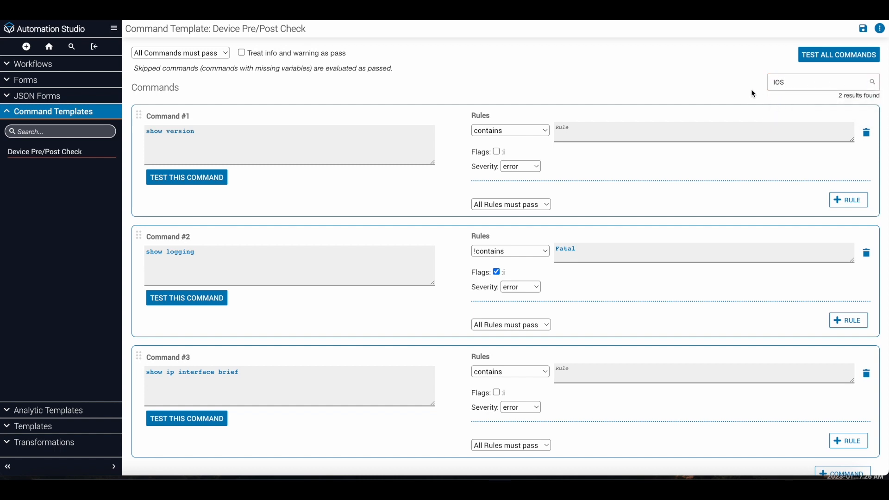
{"action": "left_click", "coordinate": [828, 56]}
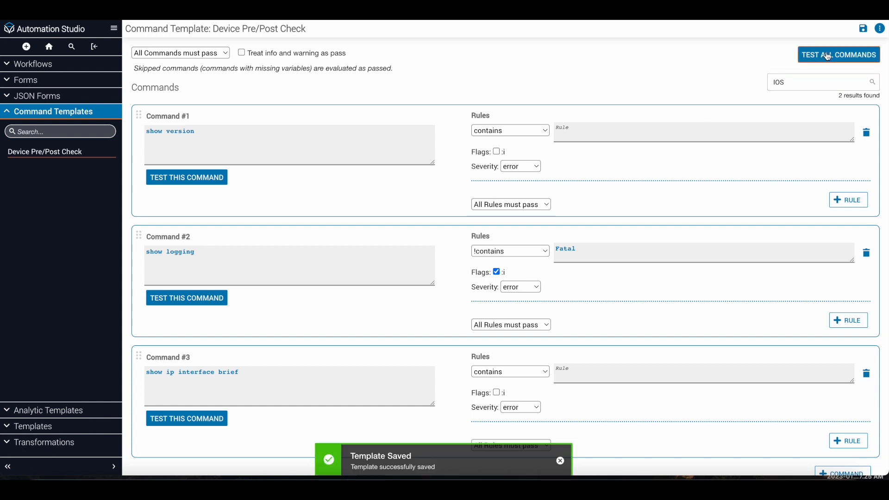
Step: Examine the template result summary and the show version output in the test results
{"action": "scroll", "coordinate": [488, 289], "scroll_direction": "down", "scroll_amount": 3}
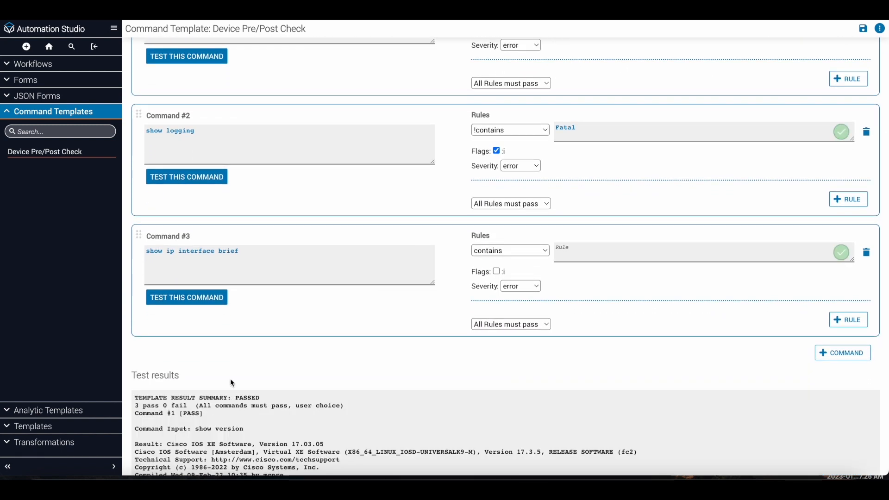
{"action": "scroll", "coordinate": [230, 379], "scroll_direction": "down", "scroll_amount": 2}
{"action": "scroll", "coordinate": [230, 379], "scroll_direction": "down", "scroll_amount": 1}
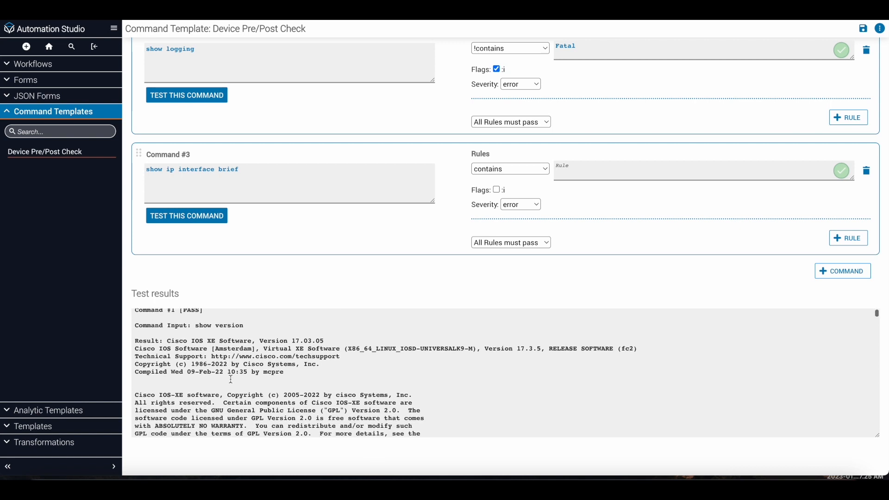
{"action": "left_click_drag", "start_coordinate": [330, 340], "coordinate": [269, 335]}
{"action": "scroll", "coordinate": [292, 372], "scroll_direction": "down", "scroll_amount": 5}
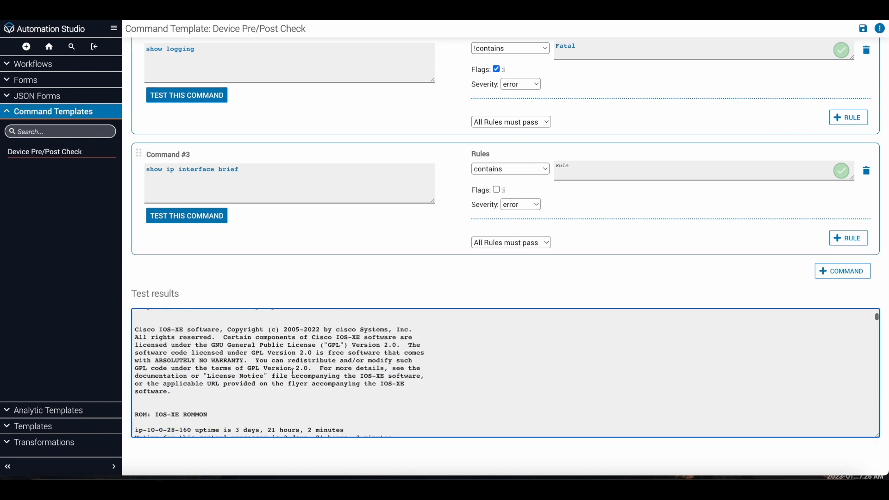
{"action": "scroll", "coordinate": [293, 372], "scroll_direction": "down", "scroll_amount": 5}
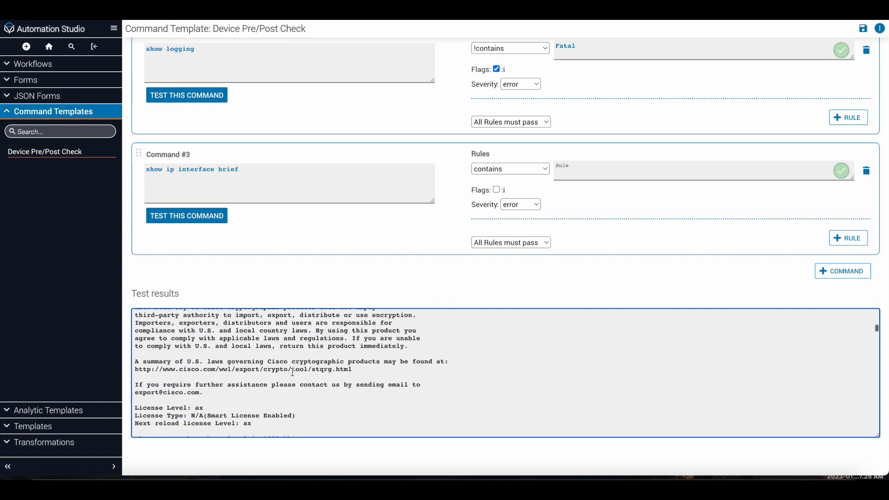
{"action": "scroll", "coordinate": [293, 372], "scroll_direction": "down", "scroll_amount": 5}
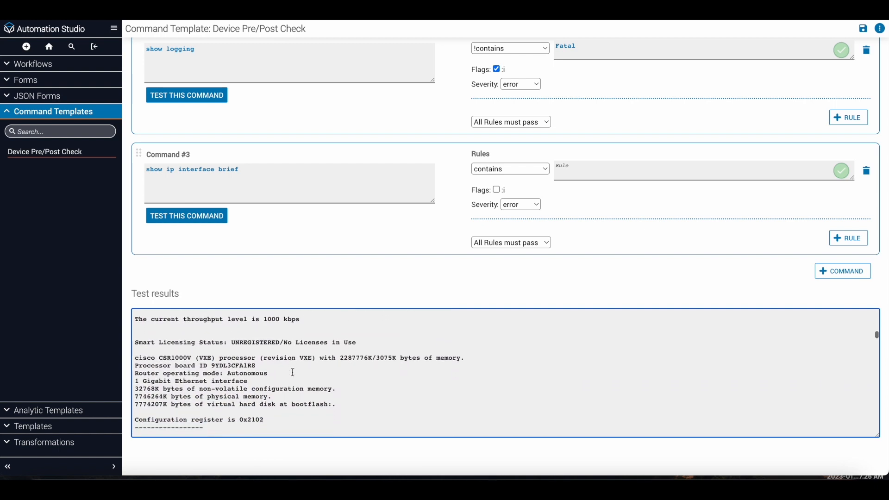
Step: Examine the show logging and show ip interface brief outputs in the test results
{"action": "scroll", "coordinate": [293, 372], "scroll_direction": "down", "scroll_amount": 1}
{"action": "left_click_drag", "start_coordinate": [244, 331], "coordinate": [318, 346]}
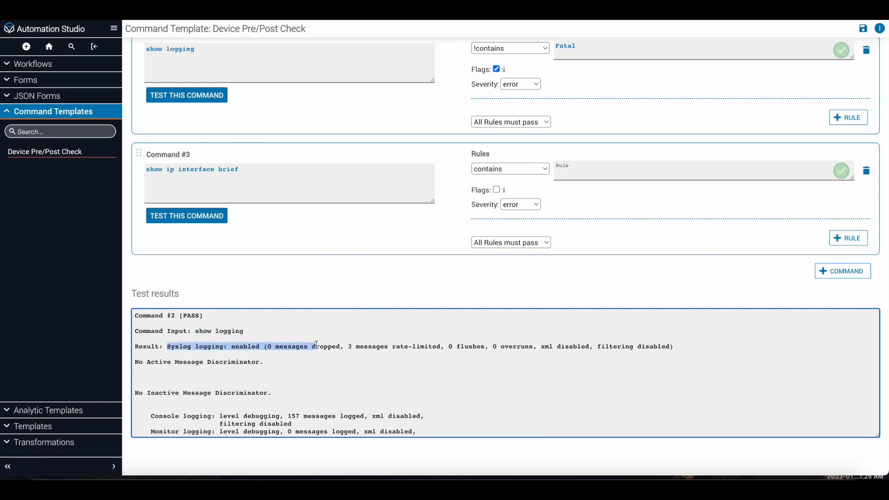
{"action": "left_click", "coordinate": [339, 358]}
{"action": "scroll", "coordinate": [340, 358], "scroll_direction": "down", "scroll_amount": 10}
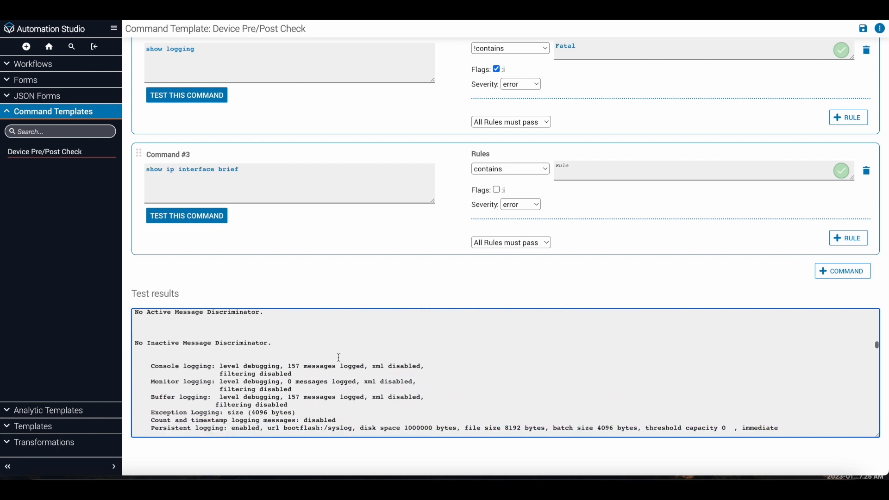
{"action": "scroll", "coordinate": [339, 358], "scroll_direction": "down", "scroll_amount": 10}
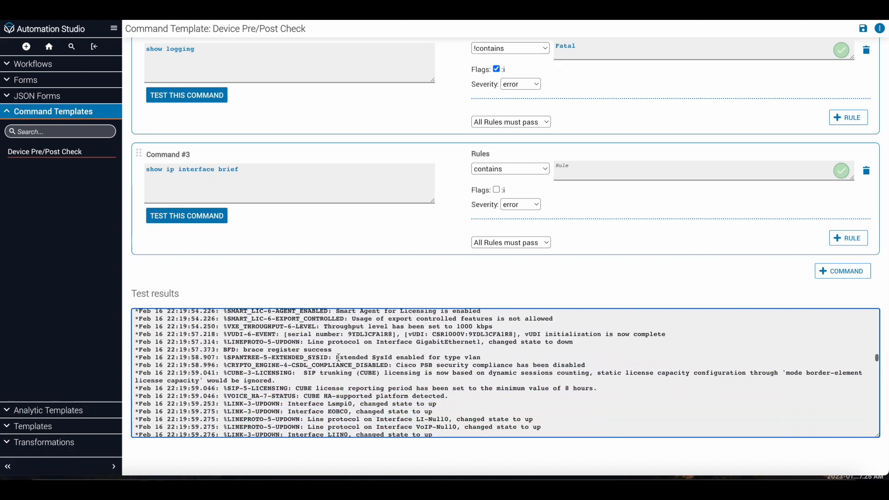
{"action": "scroll", "coordinate": [339, 358], "scroll_direction": "down", "scroll_amount": 10}
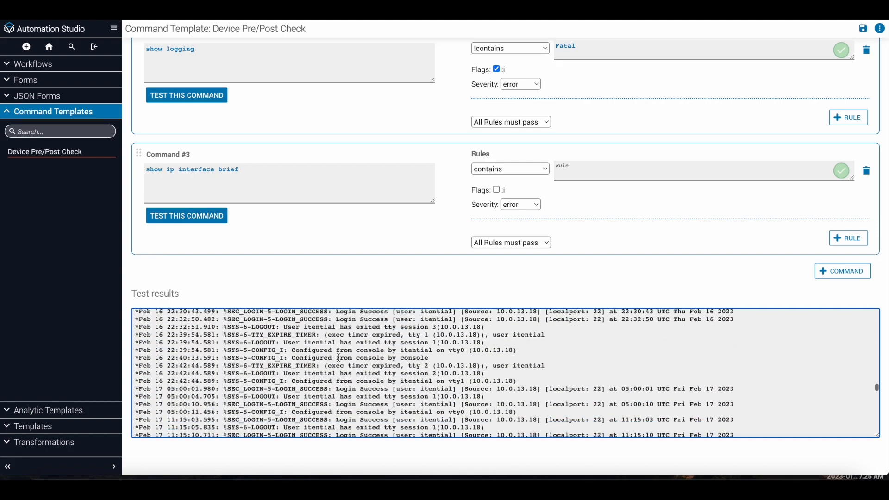
{"action": "left_click_drag", "start_coordinate": [184, 369], "coordinate": [300, 368]}
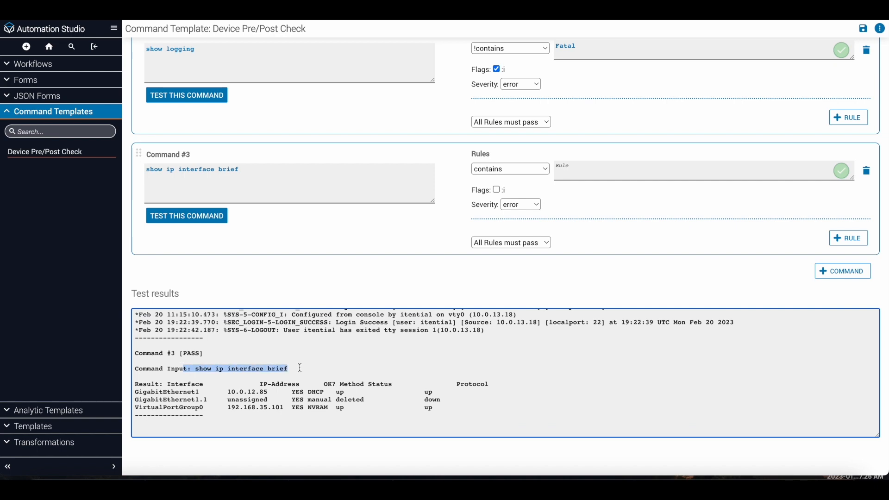
{"action": "left_click", "coordinate": [300, 368]}
{"action": "scroll", "coordinate": [300, 367], "scroll_direction": "up", "scroll_amount": 15}
{"action": "scroll", "coordinate": [300, 368], "scroll_direction": "up", "scroll_amount": 15}
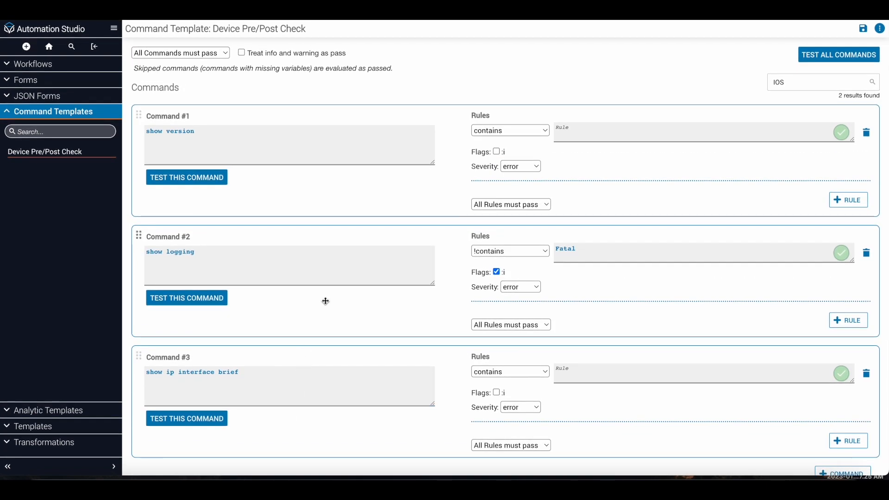
Step: Enter the variable <!version!> as the contains rule for Command #1
{"action": "left_click", "coordinate": [582, 133]}
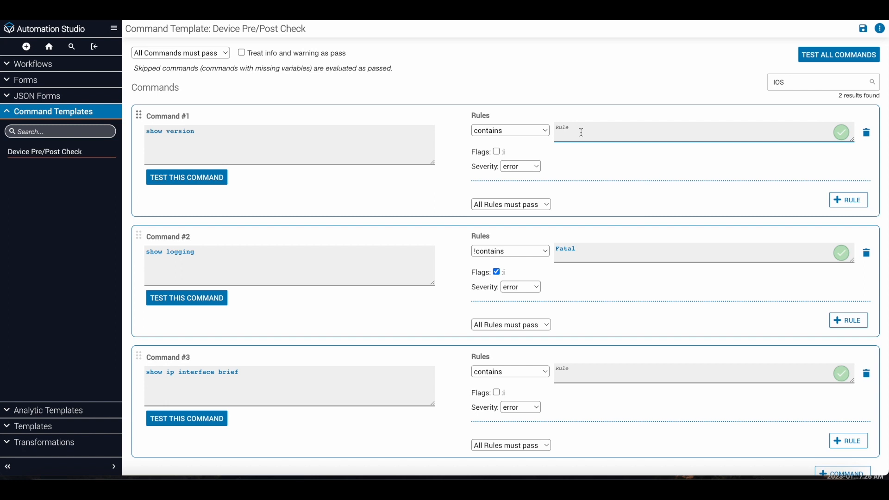
{"action": "left_click", "coordinate": [582, 133]}
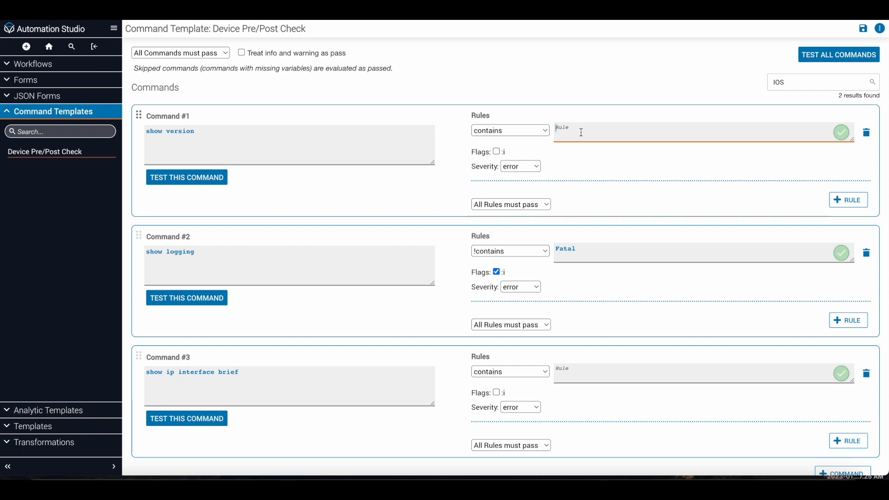
{"action": "type", "text": "<"}
{"action": "type", "text": "!!>"}
{"action": "type", "text": "version!>"}
Step: Test all commands in the template with the version variable set to 12345
{"action": "left_click", "coordinate": [848, 56]}
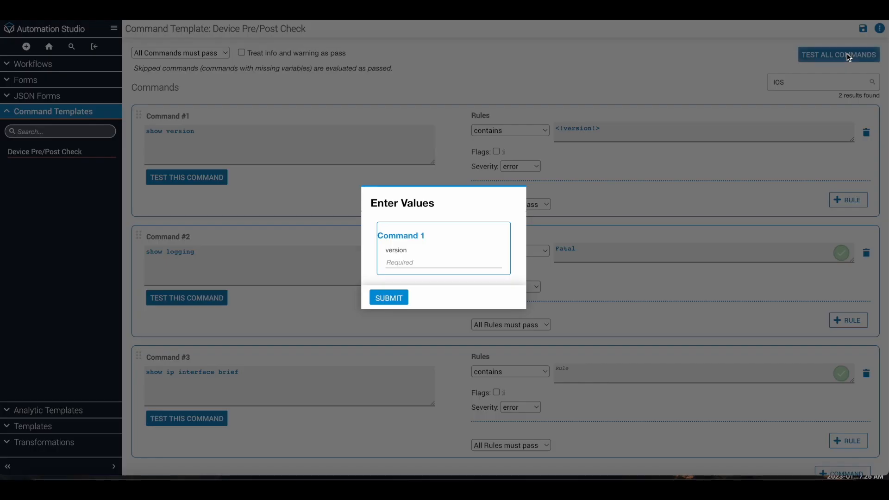
{"action": "left_click", "coordinate": [419, 264]}
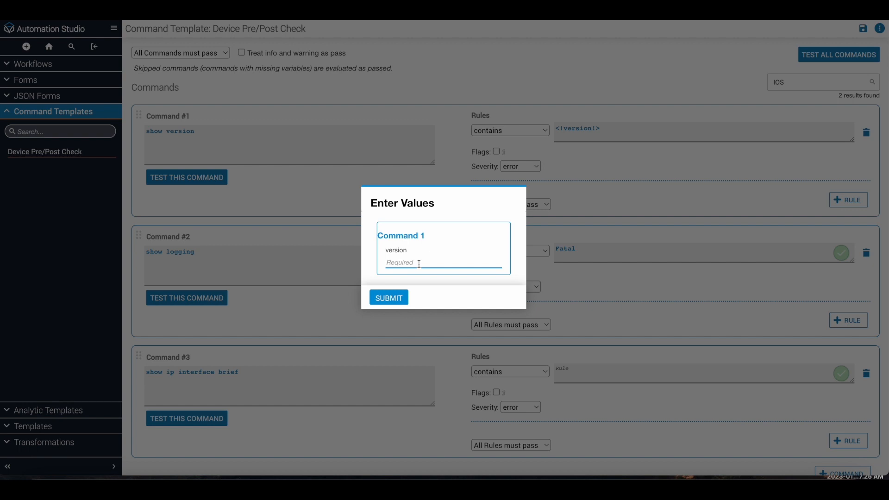
{"action": "left_click", "coordinate": [419, 264]}
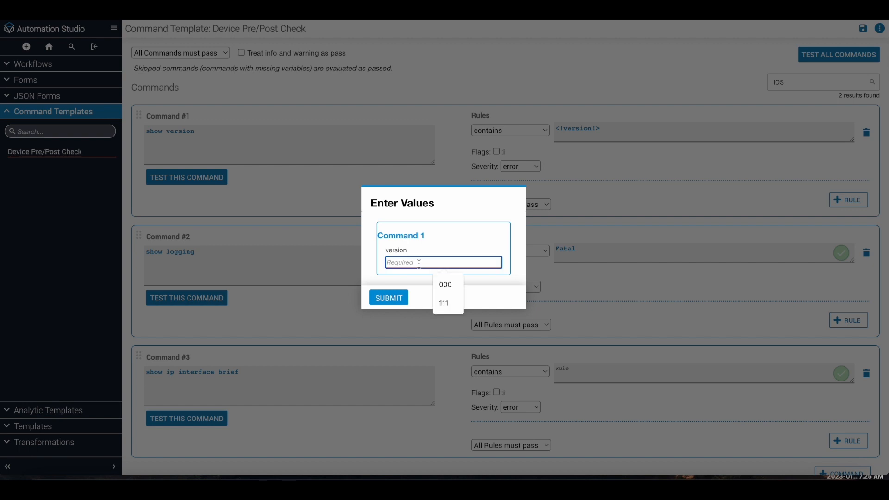
{"action": "type", "text": "12345"}
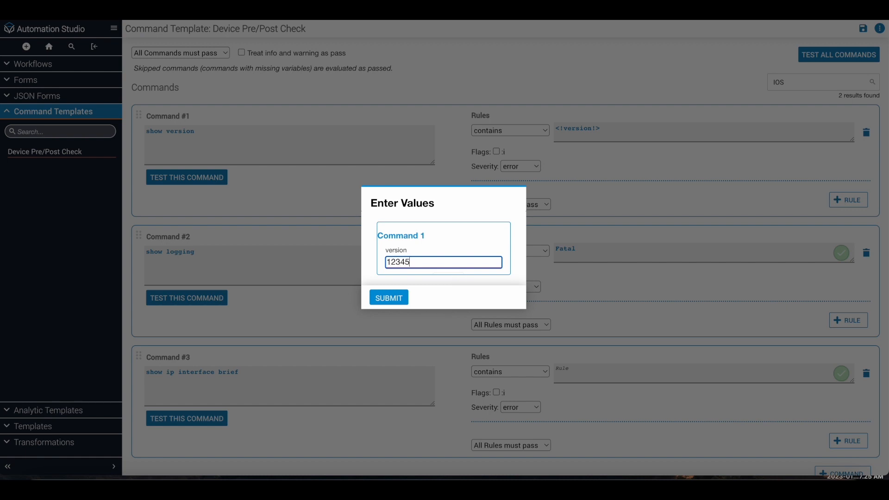
{"action": "left_click", "coordinate": [375, 303]}
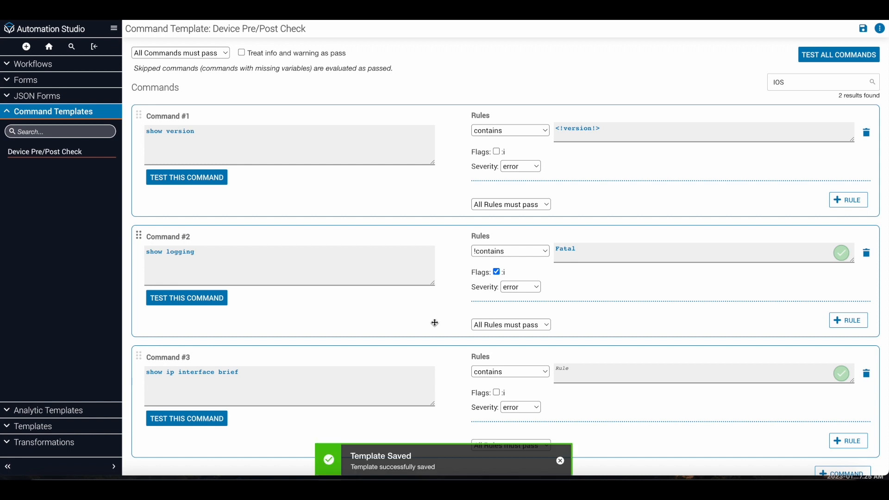
Step: Check the Command #1 result in the test results and copy the version number 17.03.05 from the show version output
{"action": "scroll", "coordinate": [456, 328], "scroll_direction": "down", "scroll_amount": 3}
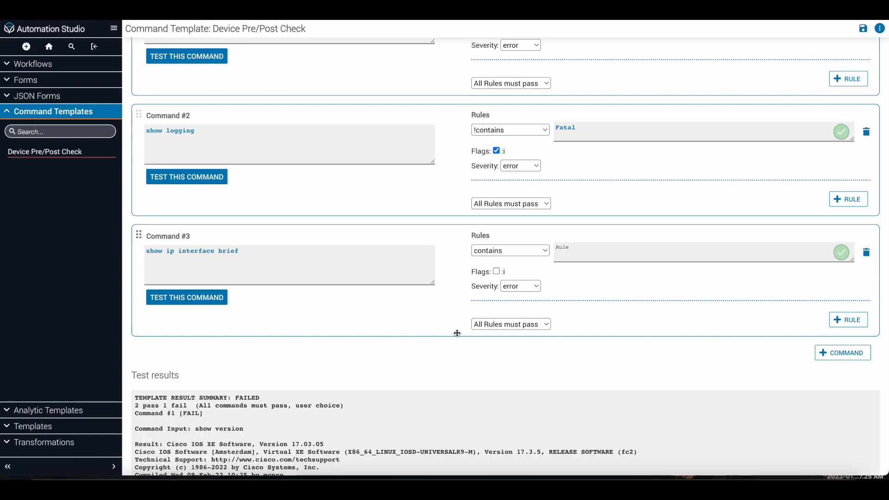
{"action": "scroll", "coordinate": [457, 333], "scroll_direction": "down", "scroll_amount": 2}
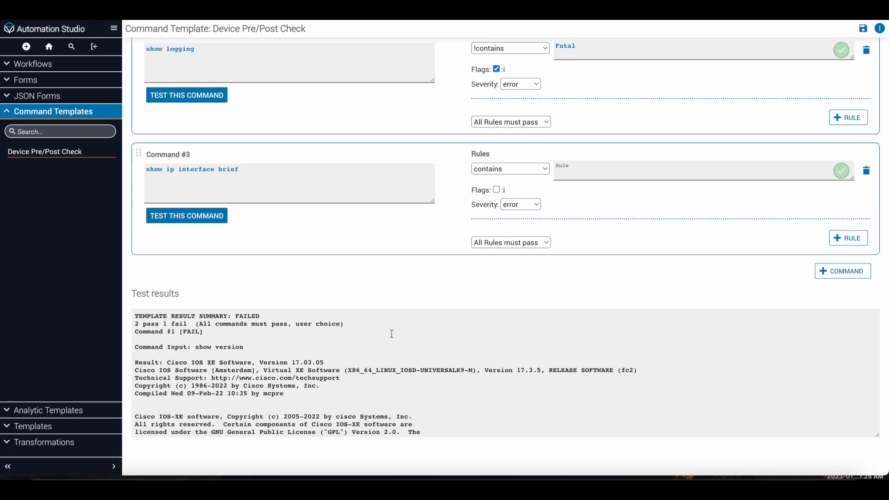
{"action": "left_click_drag", "start_coordinate": [205, 332], "coordinate": [134, 333]}
{"action": "left_click_drag", "start_coordinate": [325, 363], "coordinate": [291, 364]}
{"action": "key", "text": "ctrl+c"}
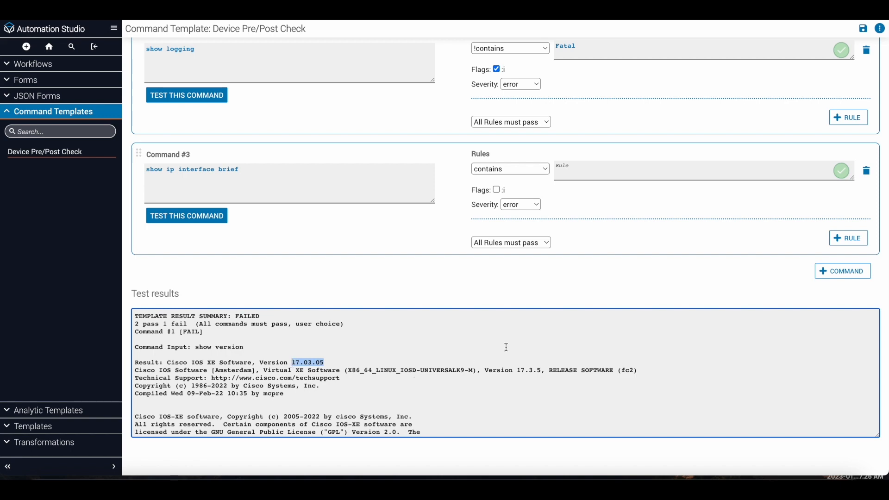
Step: Retest all commands with the copied version number 17.03.05 as the version value and check the template result summary
{"action": "scroll", "coordinate": [464, 253], "scroll_direction": "up", "scroll_amount": 5}
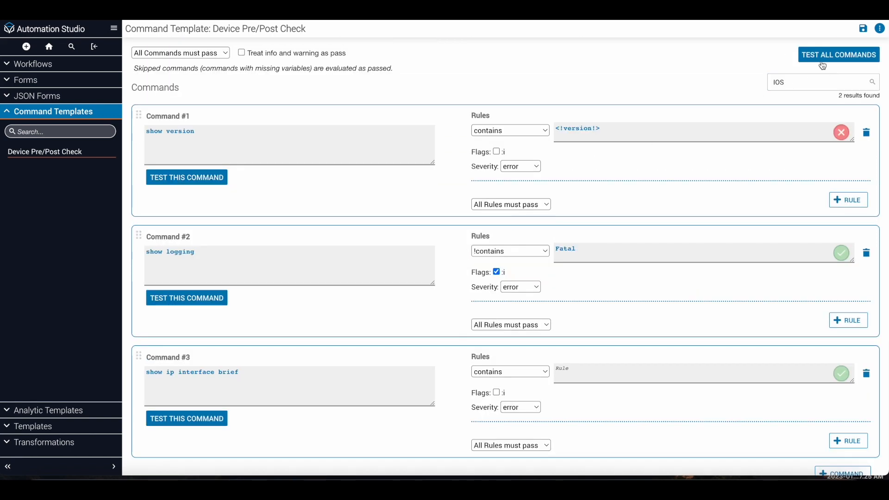
{"action": "left_click", "coordinate": [839, 54]}
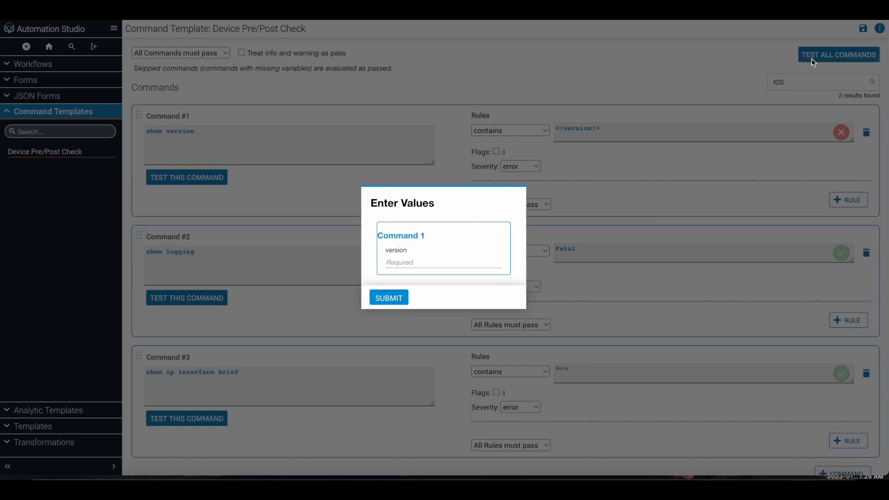
{"action": "left_click", "coordinate": [422, 263]}
{"action": "key", "text": "ctrl+v"}
{"action": "left_click", "coordinate": [390, 298]}
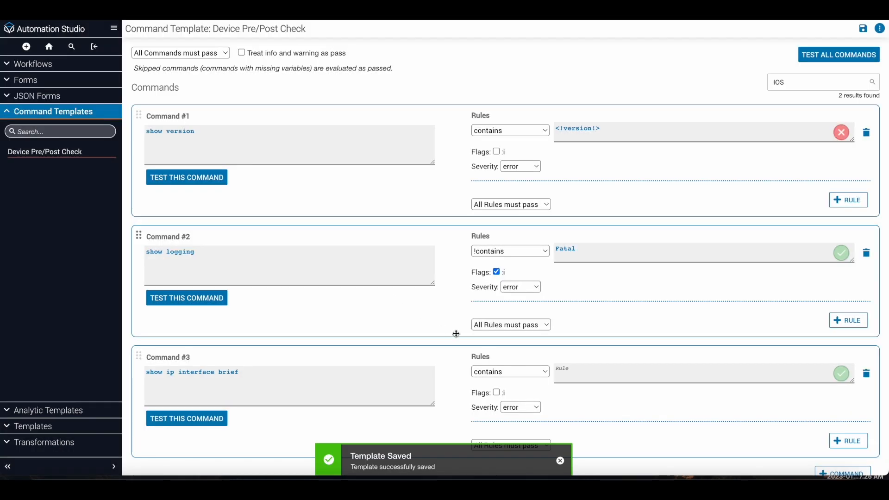
{"action": "scroll", "coordinate": [456, 333], "scroll_direction": "down", "scroll_amount": 3}
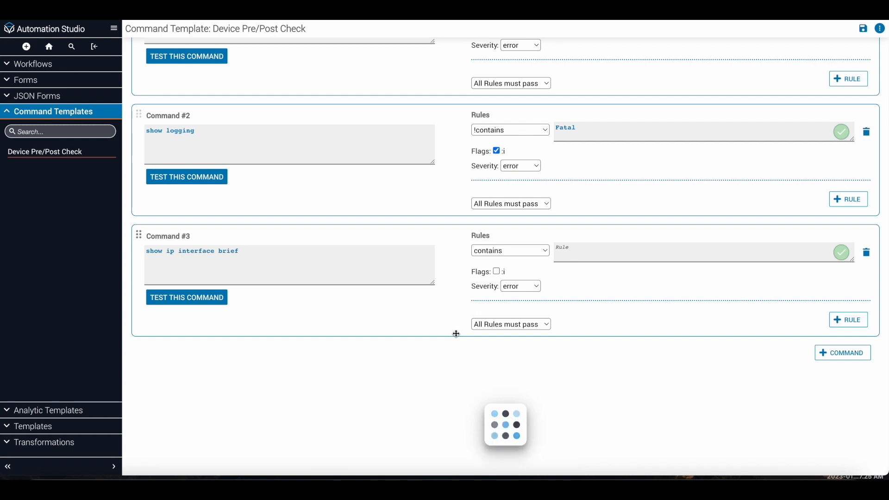
{"action": "scroll", "coordinate": [456, 334], "scroll_direction": "down", "scroll_amount": 2}
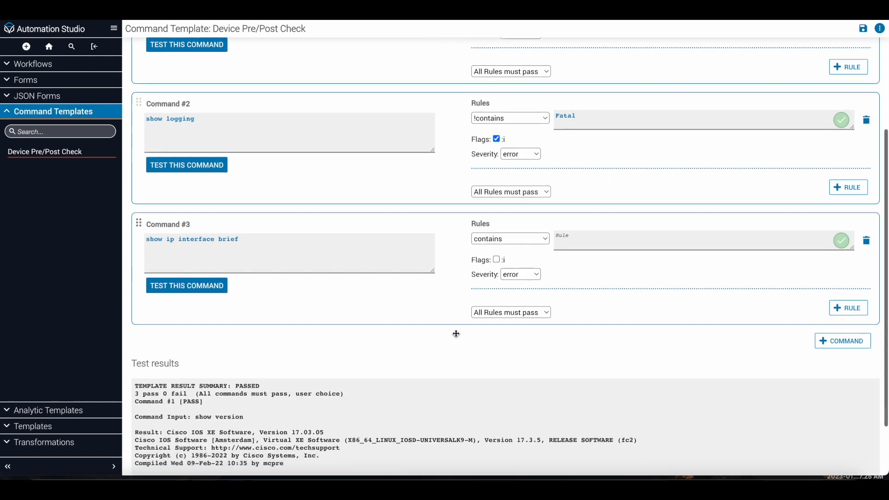